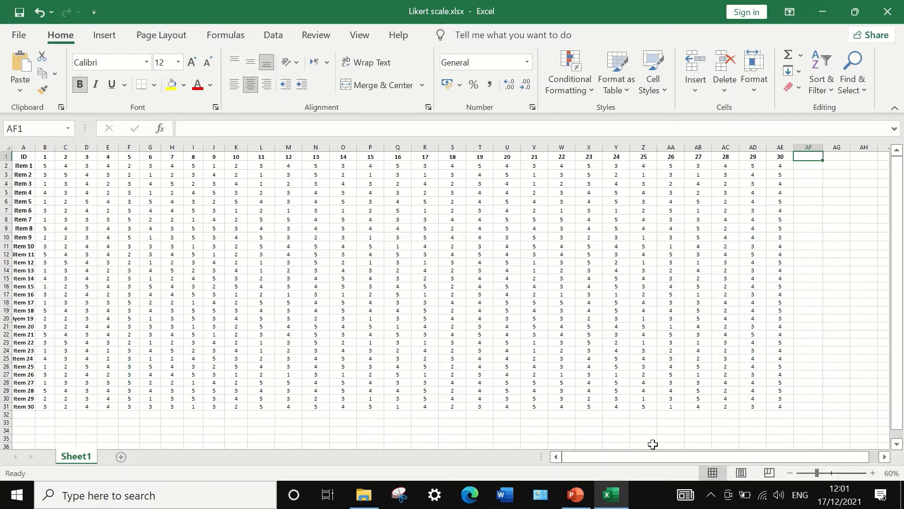
Label AF1 "Agree" and start a COUNTIF formula in AF2 over the Item 1 responses B2:AE2
type("Agree")
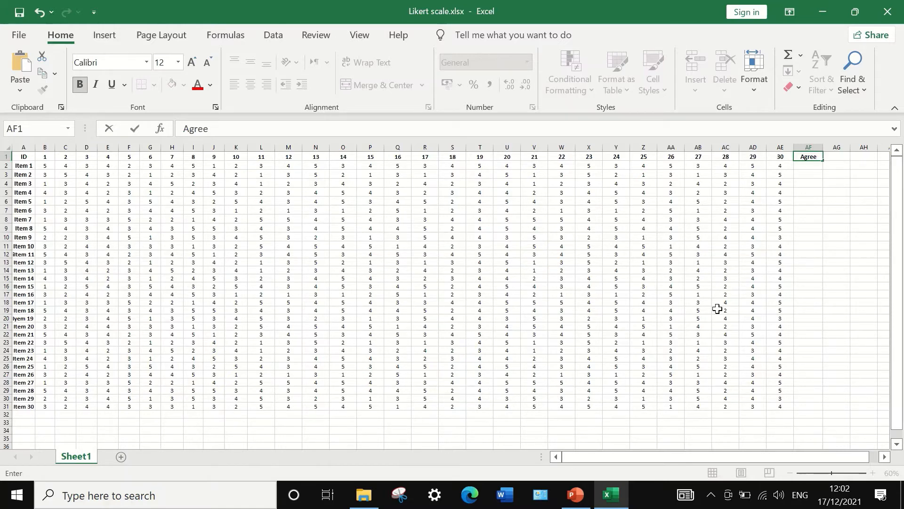
left_click(807, 167)
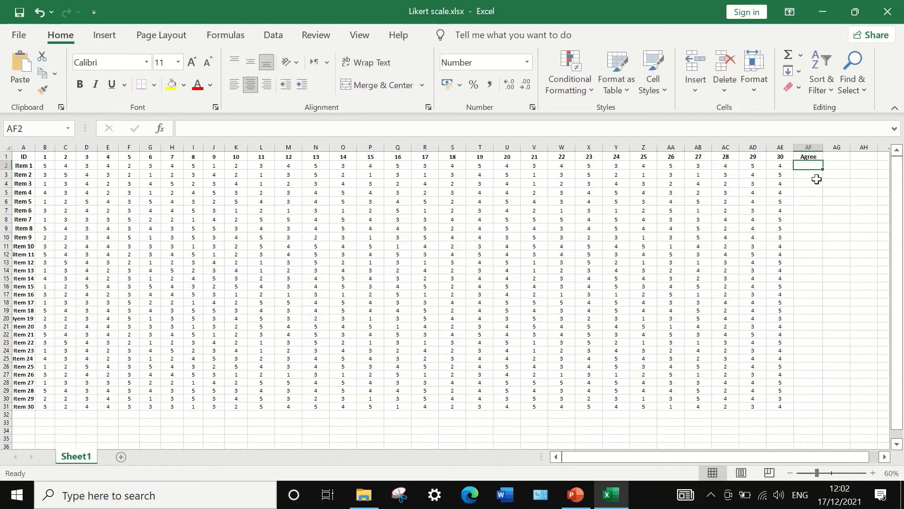
type("=")
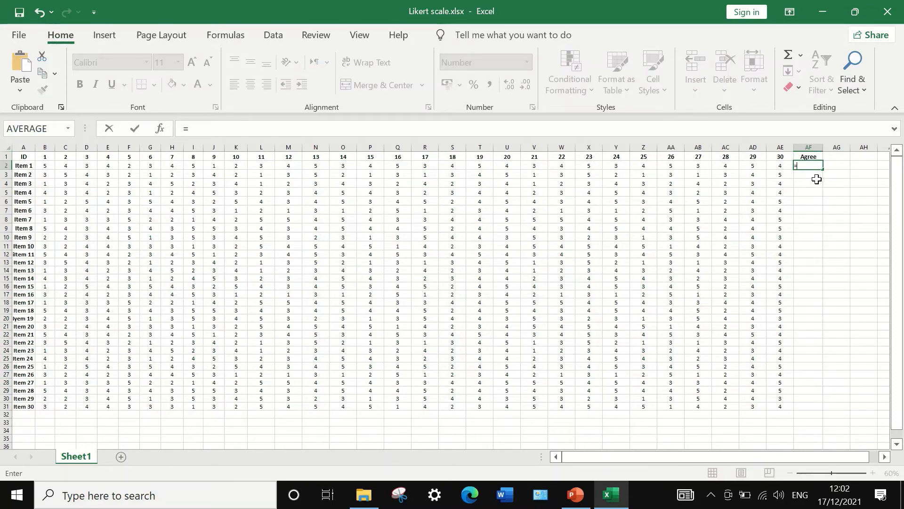
type("coun")
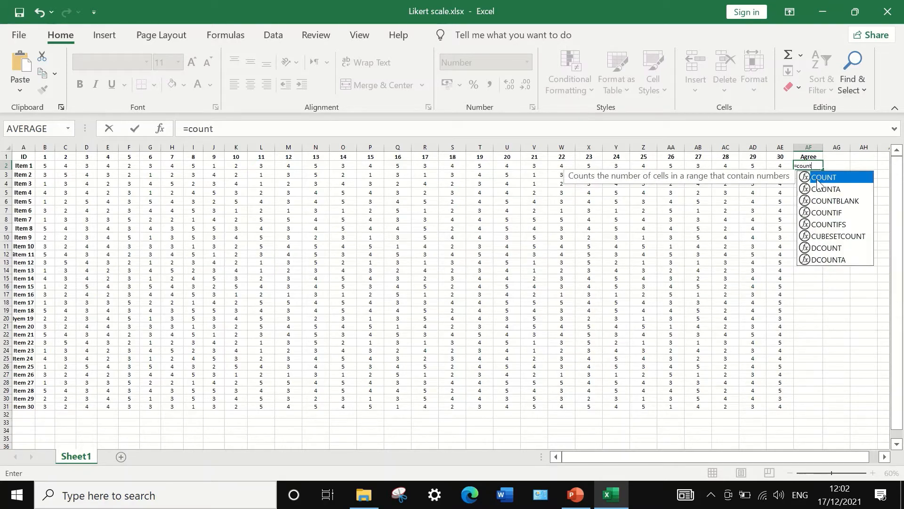
type("t")
left_click(827, 213)
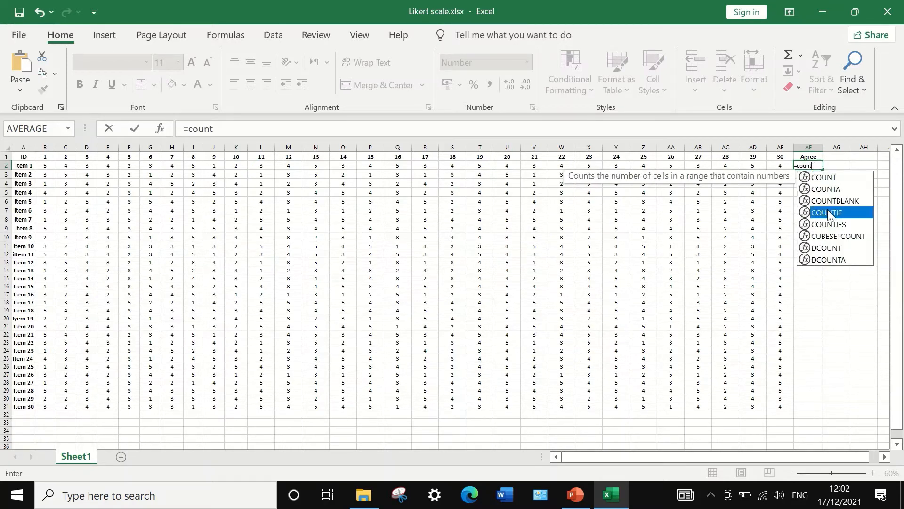
double_click(828, 212)
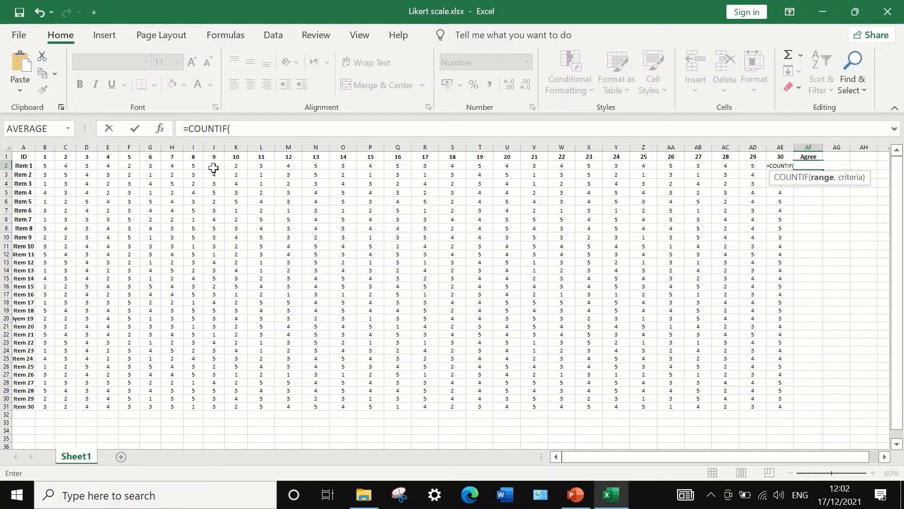
left_click(48, 167)
left_click_drag(47, 168, 773, 164)
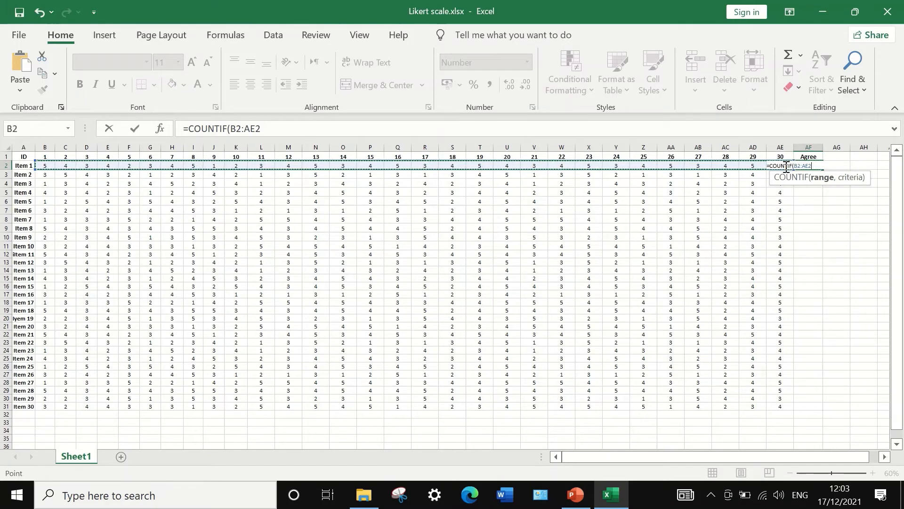
Complete the COUNTIF formula in AF2 with the criterion ">=4" and enter it
left_click(287, 128)
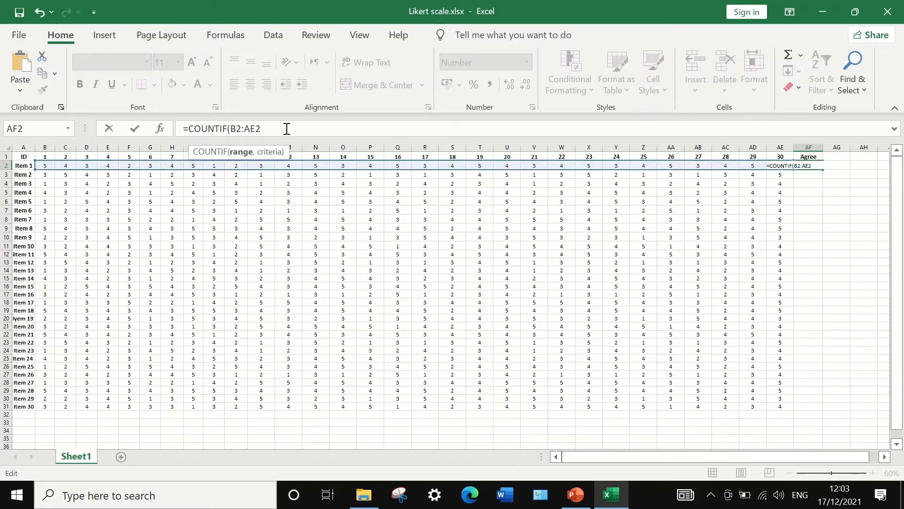
type(",")
type("\"")
type(">=4\"")
type(")")
key("Return")
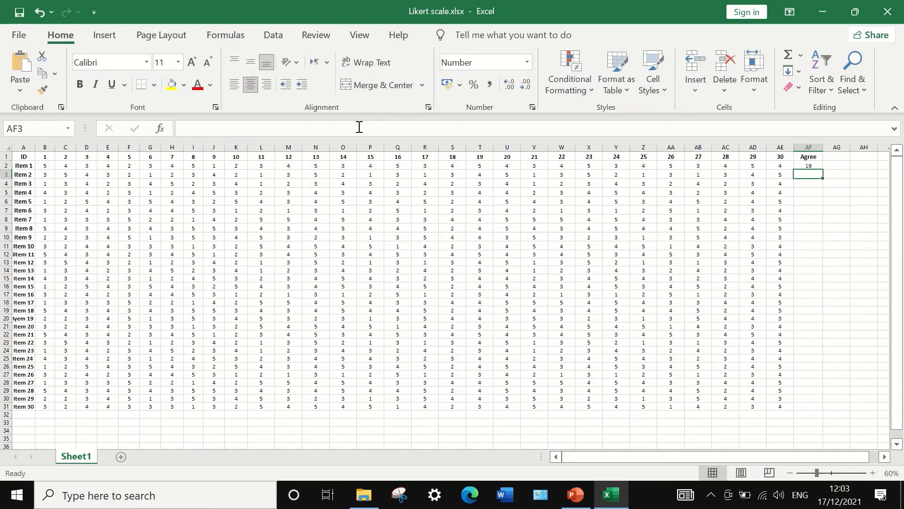
Copy the Agree formula from AF2 down through AF31 for all 30 items
left_click(808, 166)
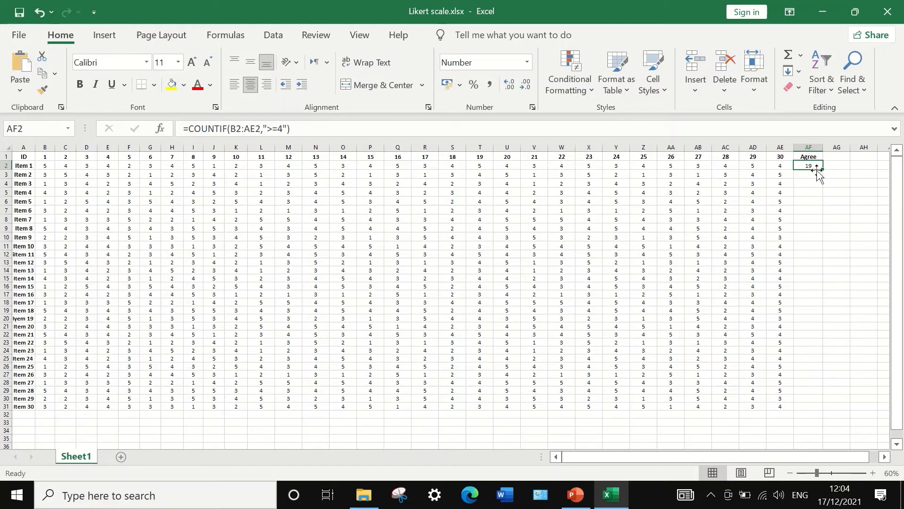
left_click_drag(822, 168, 815, 412)
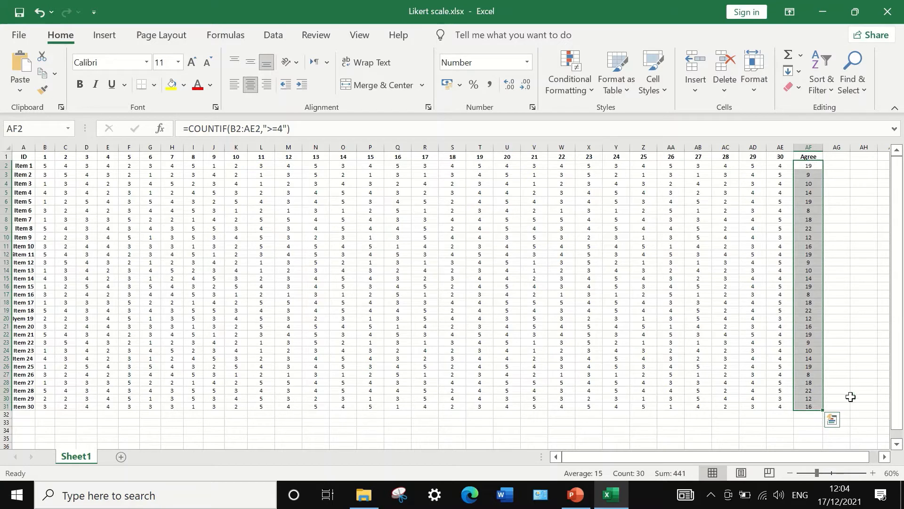
left_click(853, 230)
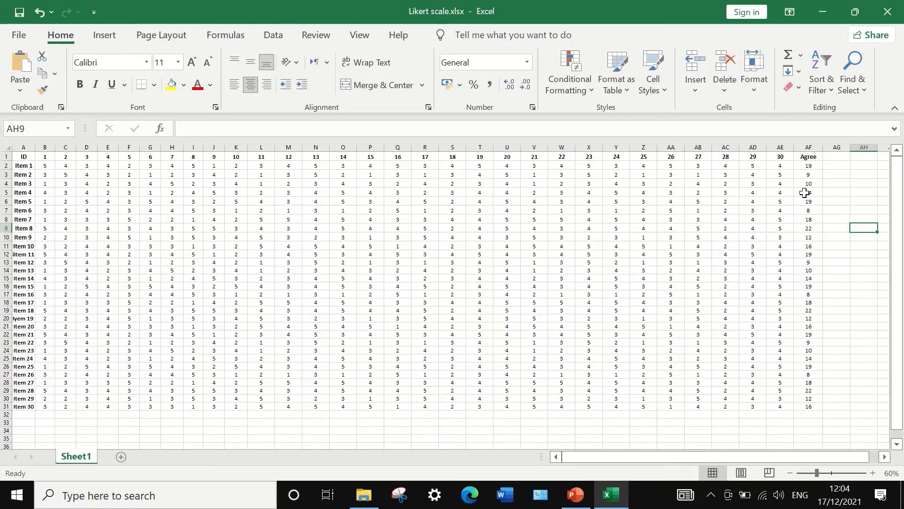
left_click(803, 166)
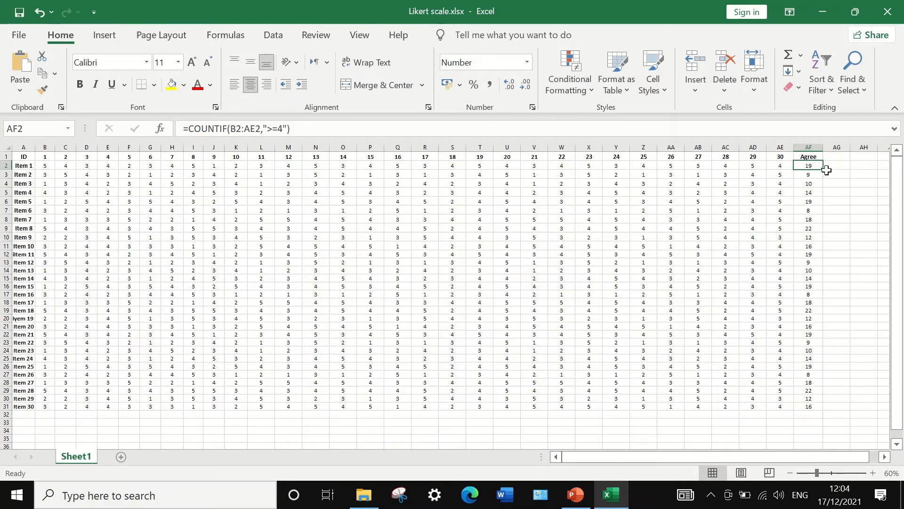
Label AG1 "Disagree" and start a COUNTIF formula in AG2 over the range B2:AE2
left_click(836, 157)
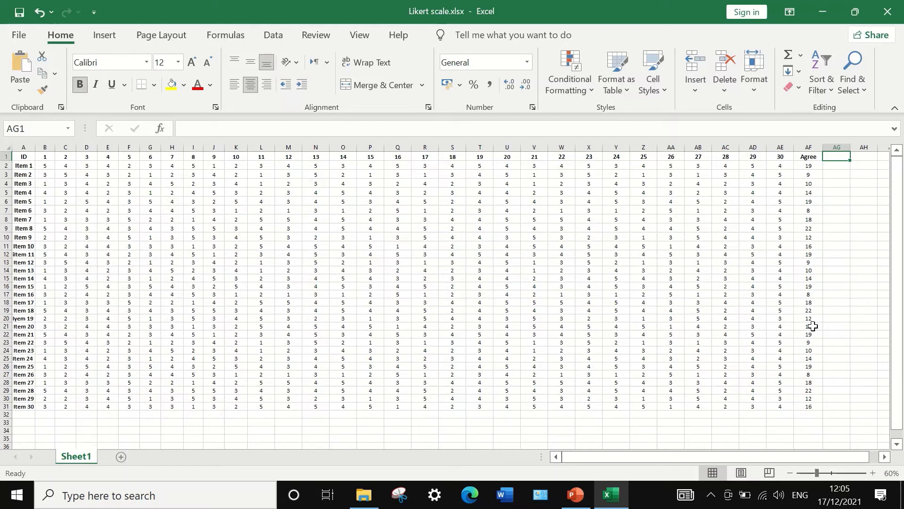
type("Di")
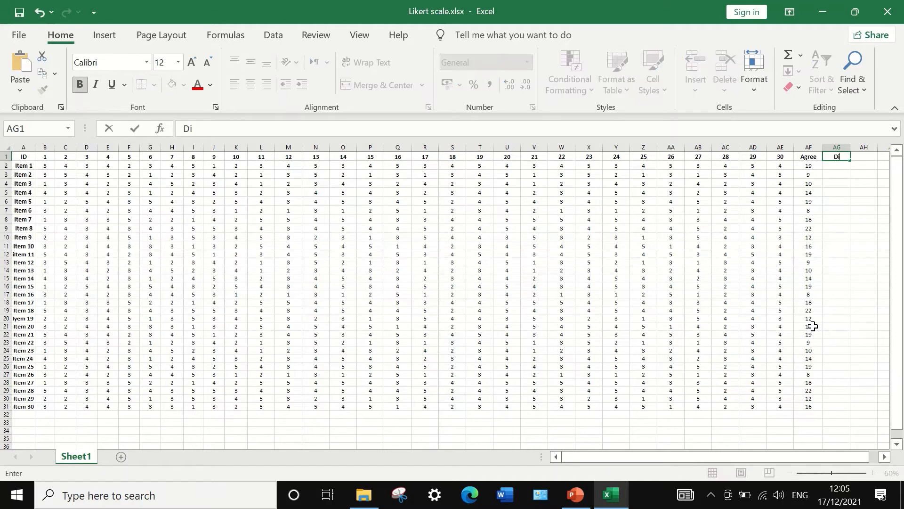
type("sagree")
left_click(843, 166)
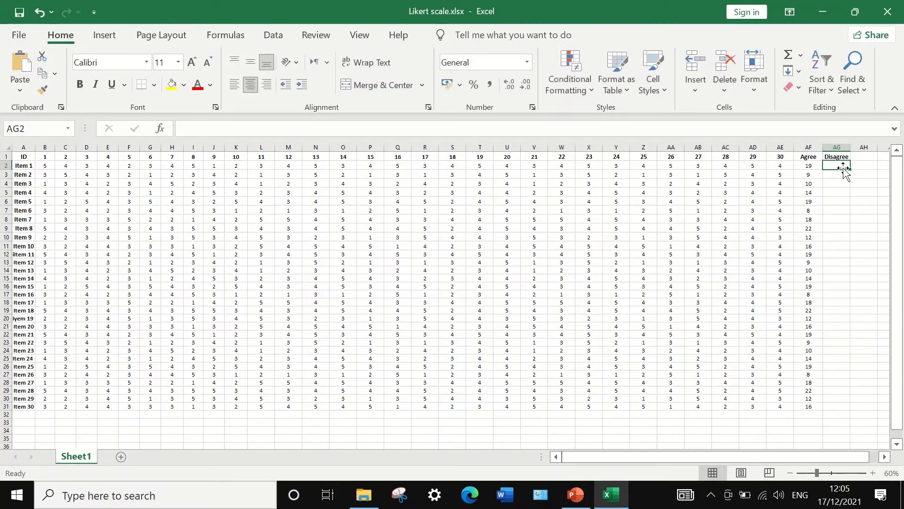
type("=count")
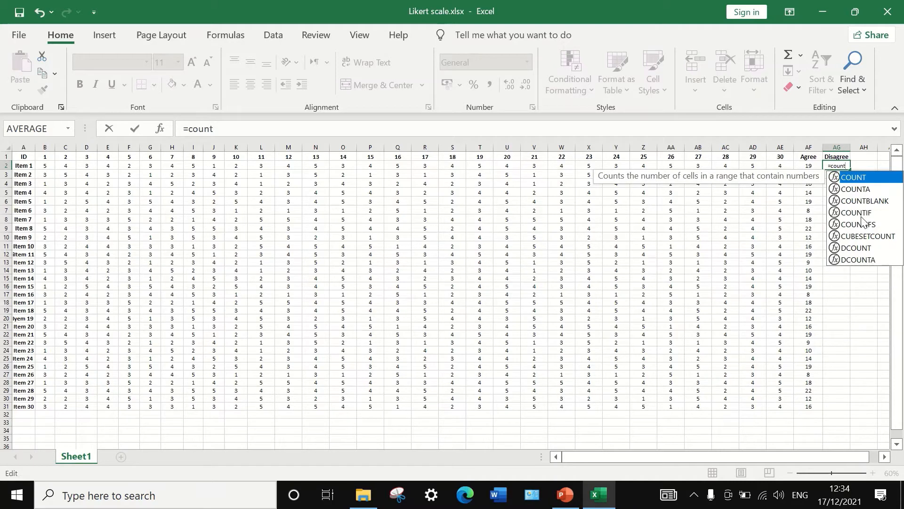
left_click(861, 212)
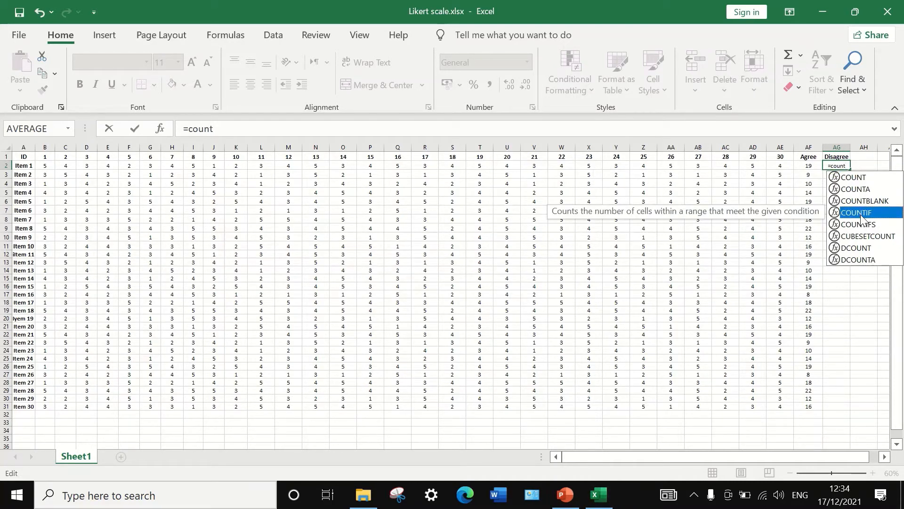
double_click(860, 213)
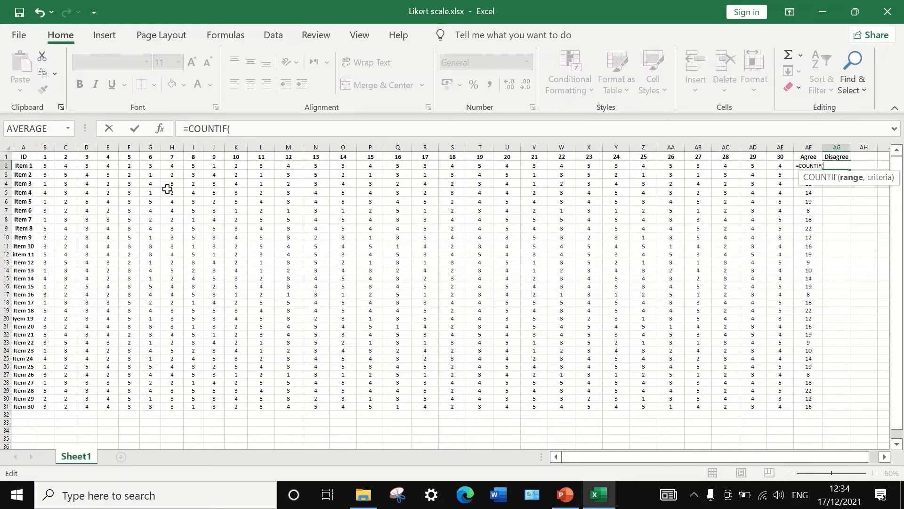
left_click_drag(48, 169, 773, 172)
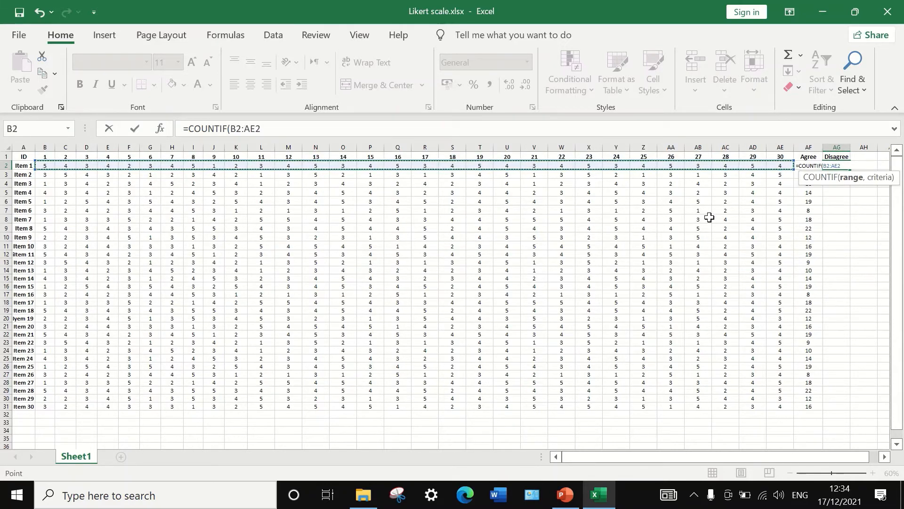
Complete the COUNTIF formula in AG2 with the criterion "<=2" and enter it
type(",")
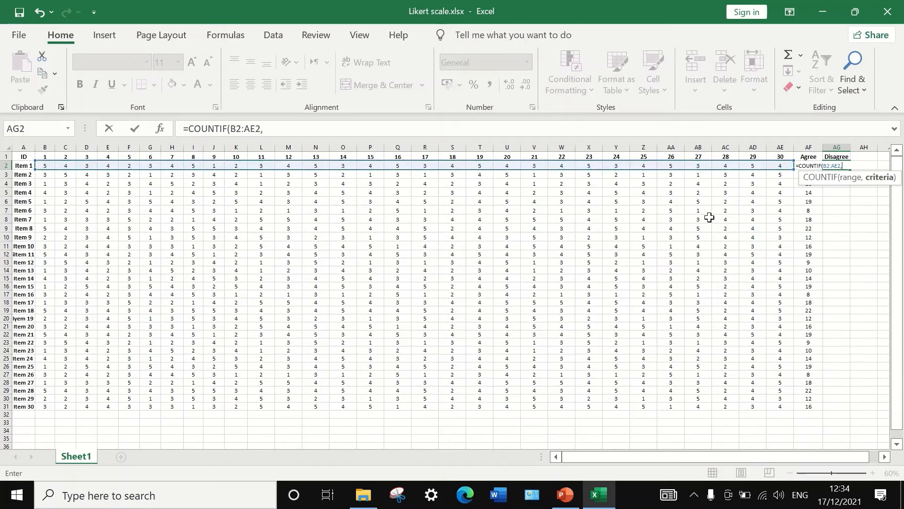
left_click(283, 126)
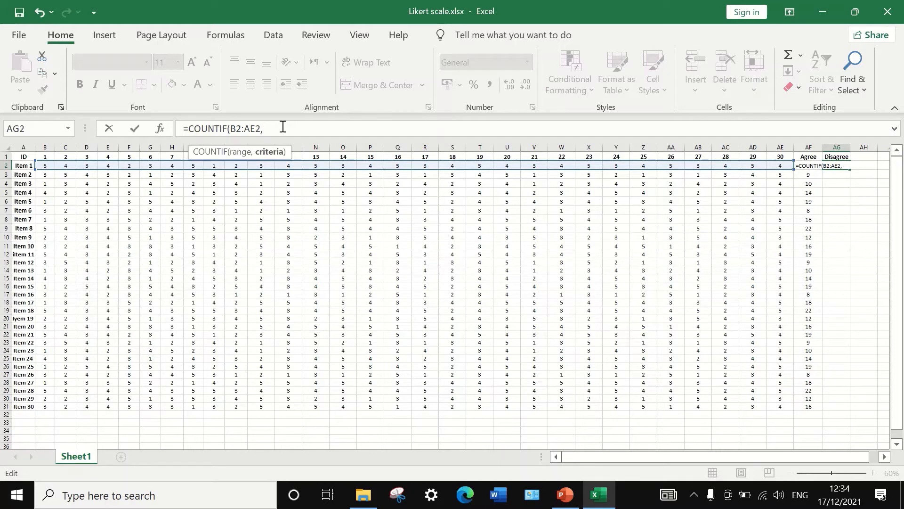
type("\"")
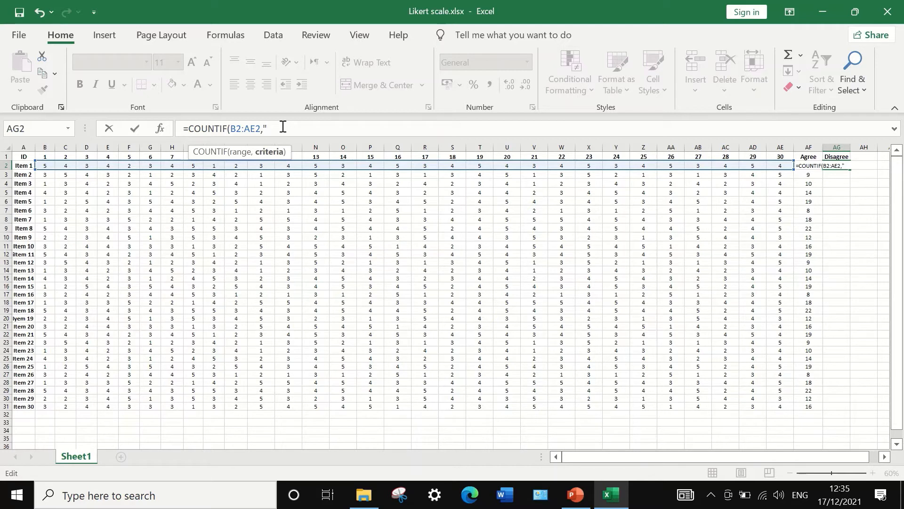
type("<=2\"")
type(")")
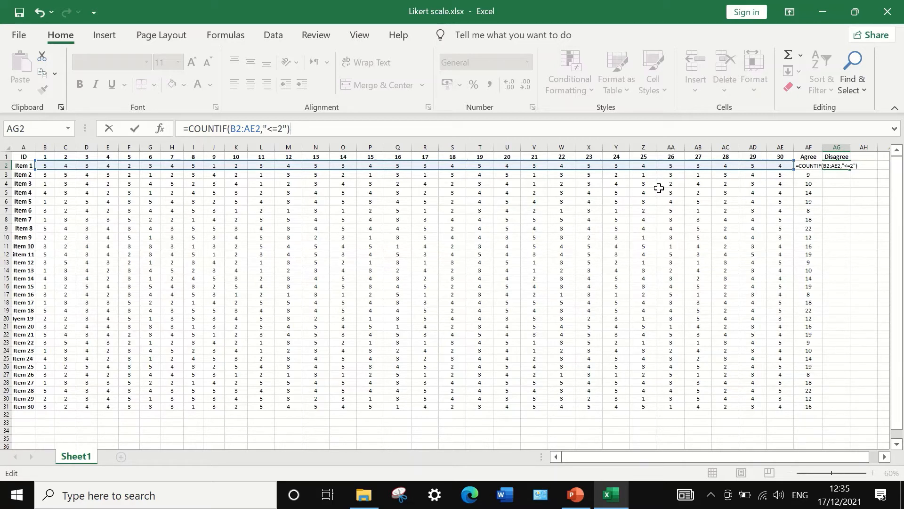
key("Return")
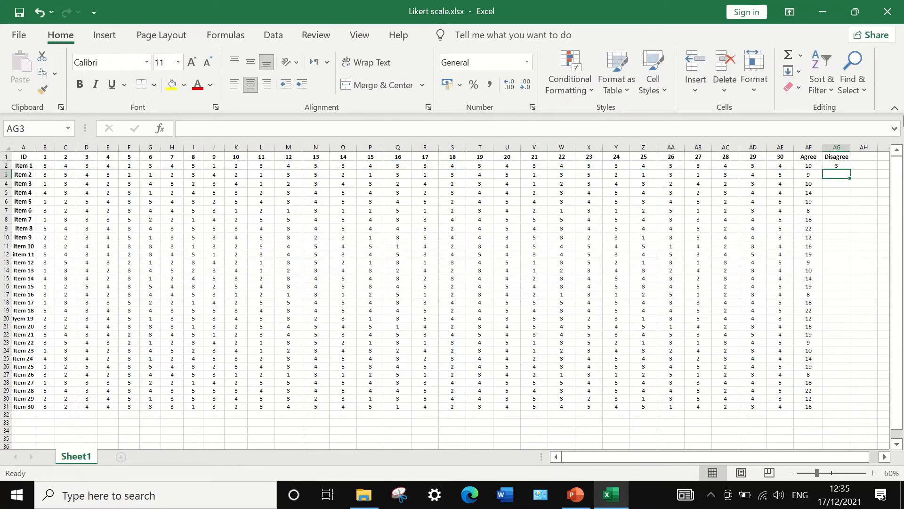
Copy the Disagree formula from AG2 down through AG31 and select the Item 16 row to review its counts
left_click(835, 164)
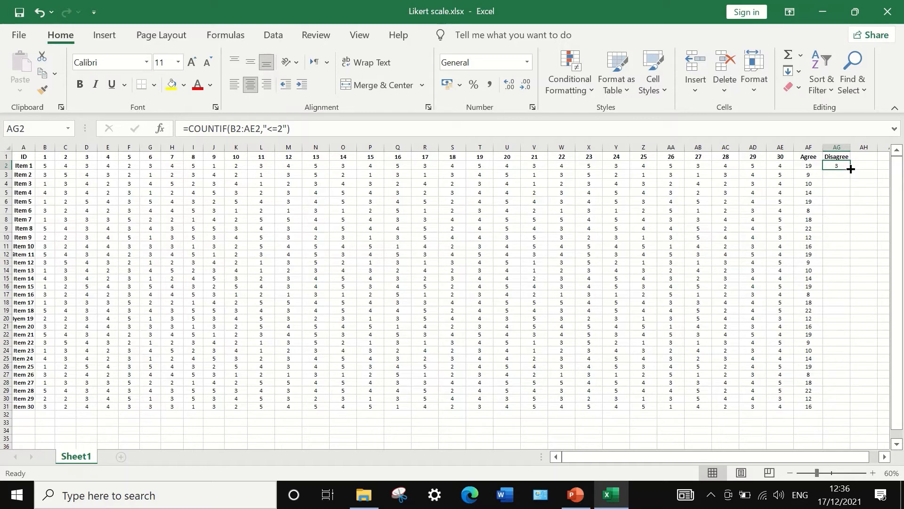
left_click_drag(850, 169, 836, 410)
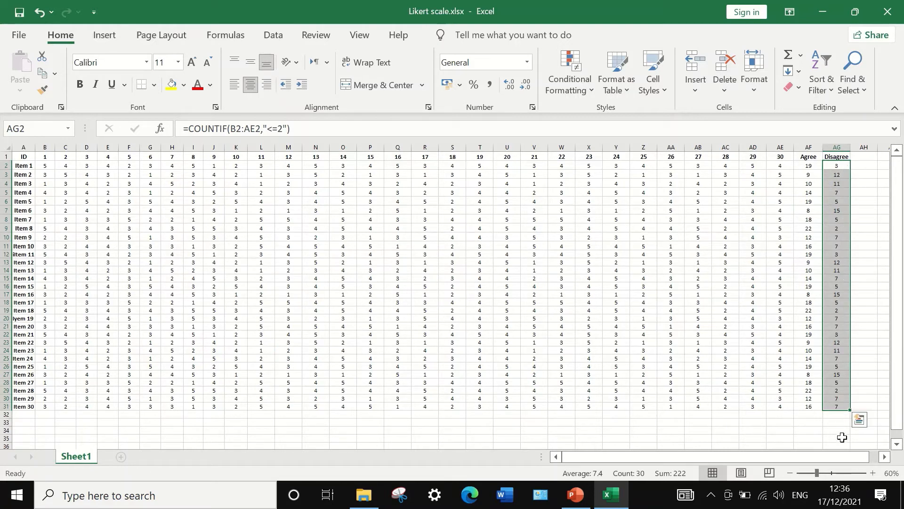
left_click(868, 192)
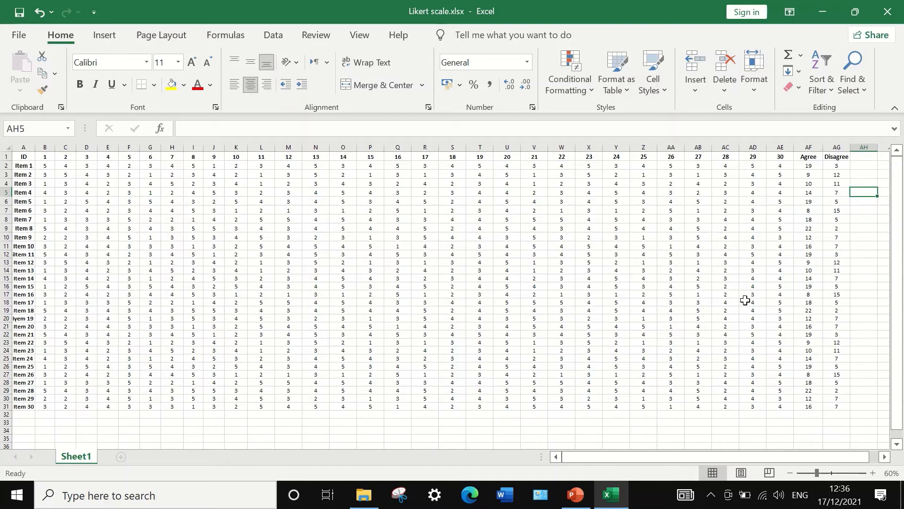
left_click(19, 295)
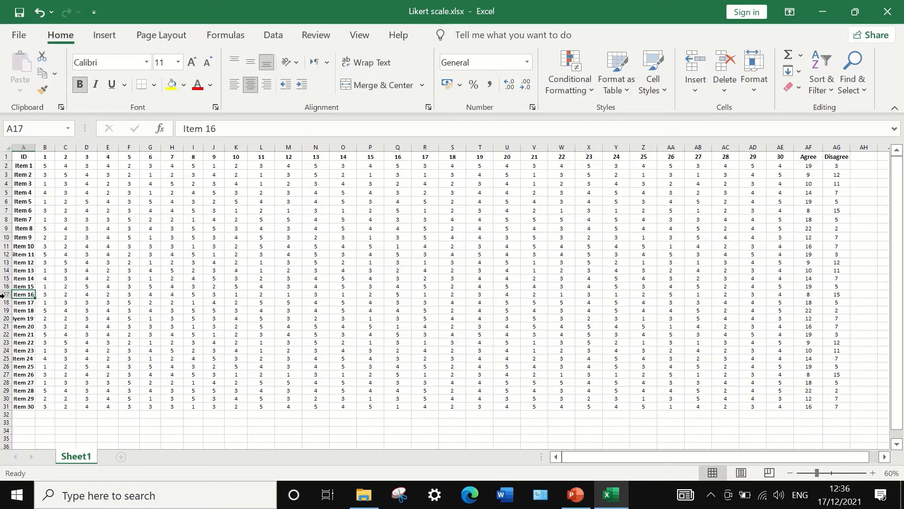
left_click(3, 294)
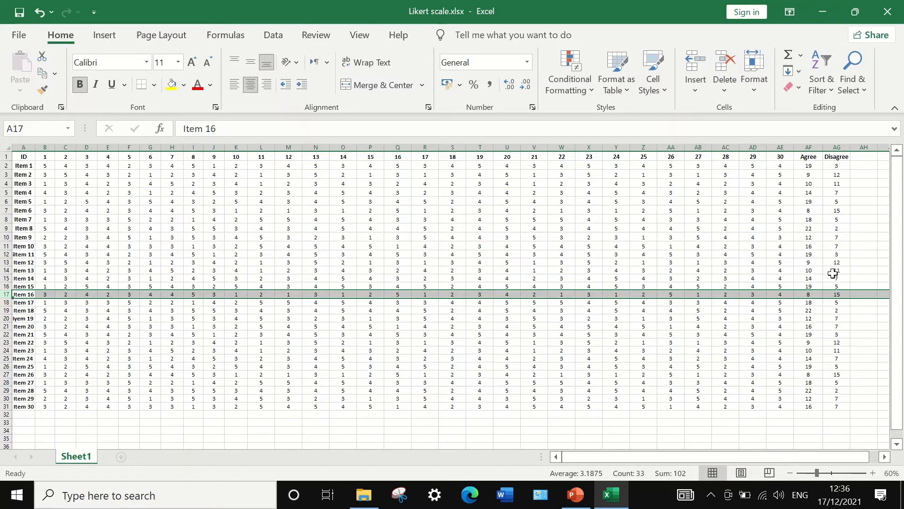
Label cell AH1 "Neutral" beside the Disagree header
left_click(864, 157)
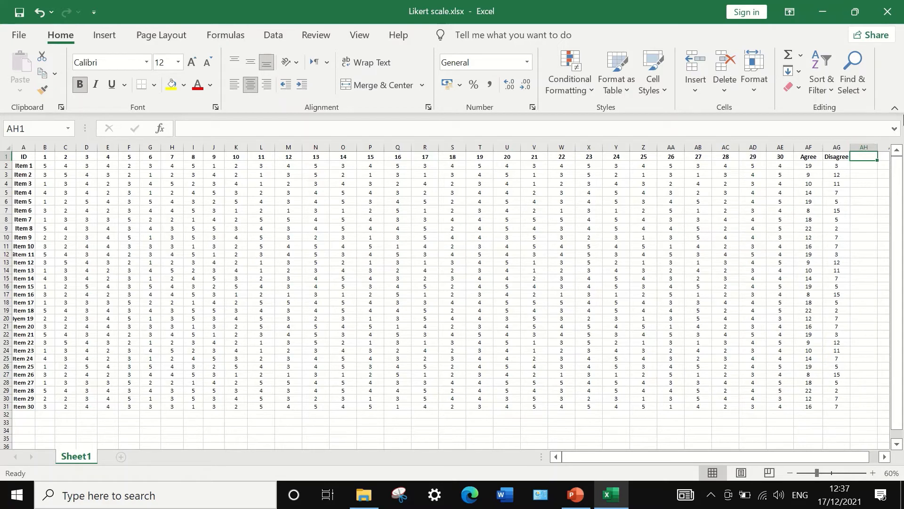
type("N")
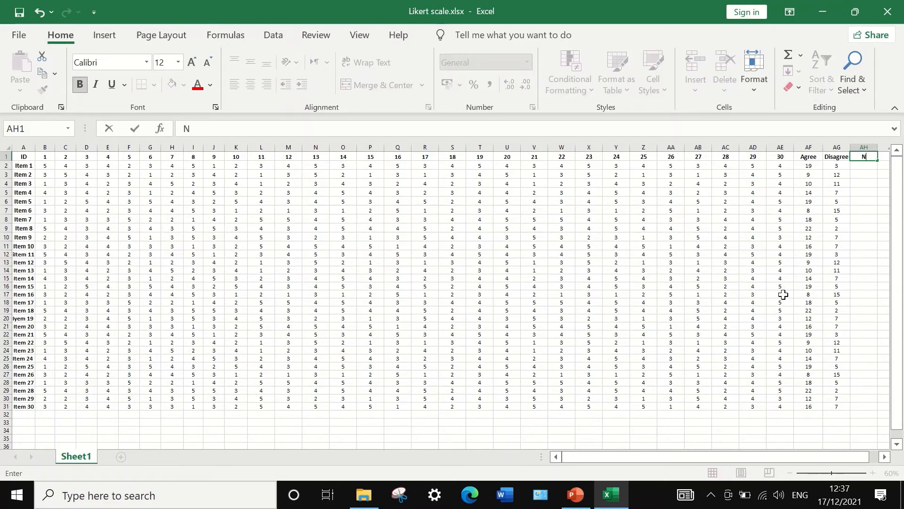
type("eutral")
Enter the formula =COUNTIF(B2:AE2,3) in AH2 to count the neutral responses for Item 1
left_click(872, 168)
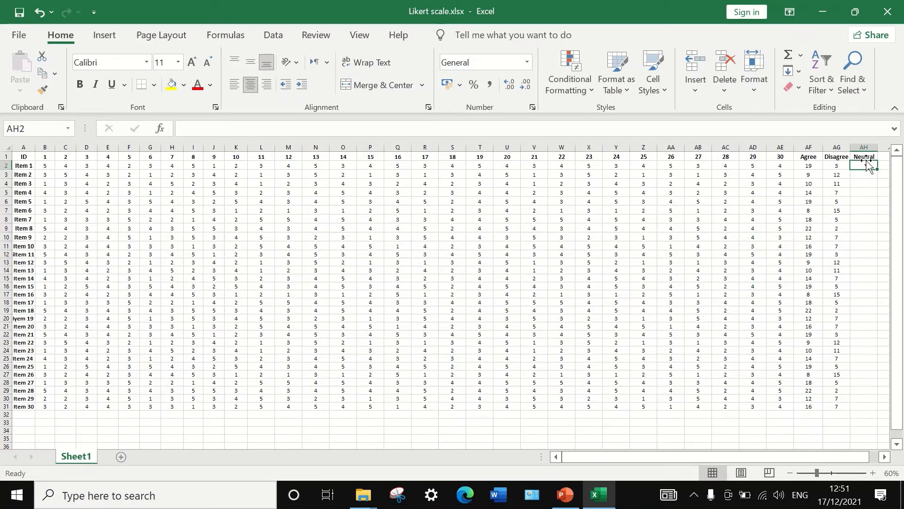
type("=")
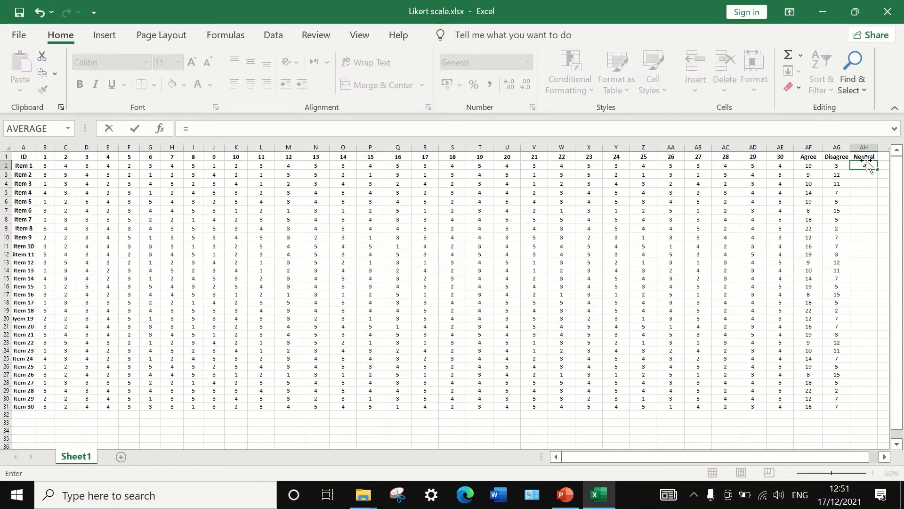
type("count")
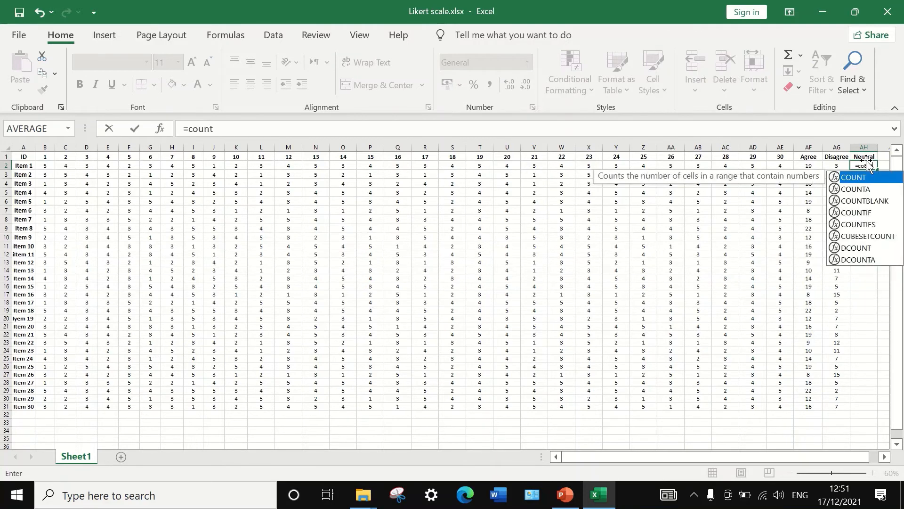
left_click(862, 213)
double_click(862, 214)
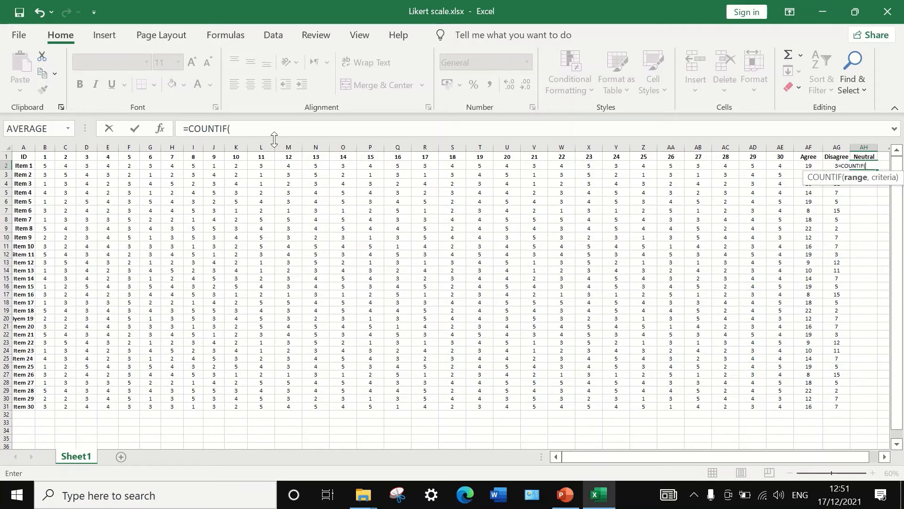
left_click(232, 128)
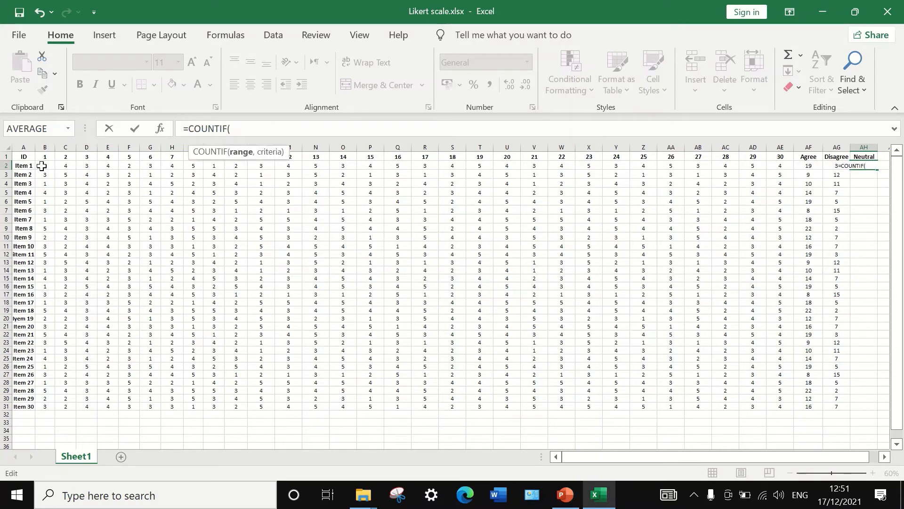
left_click_drag(45, 165, 783, 164)
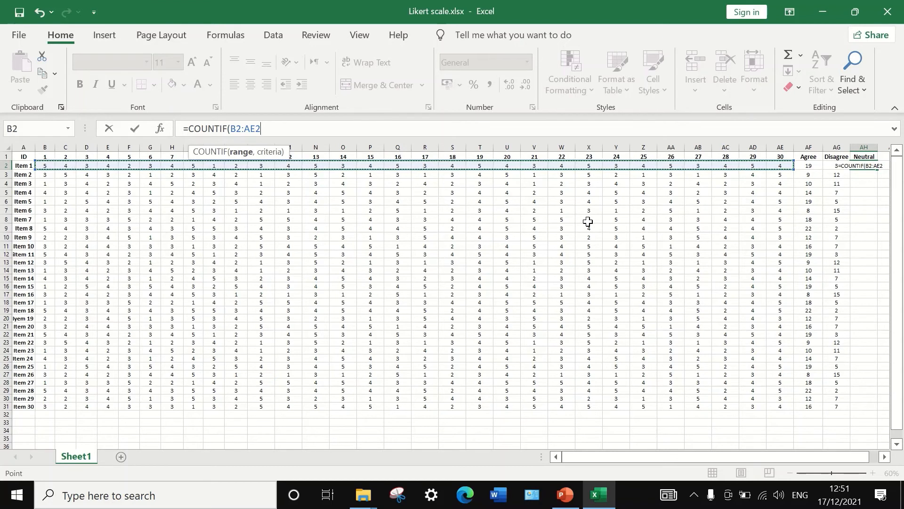
type(",")
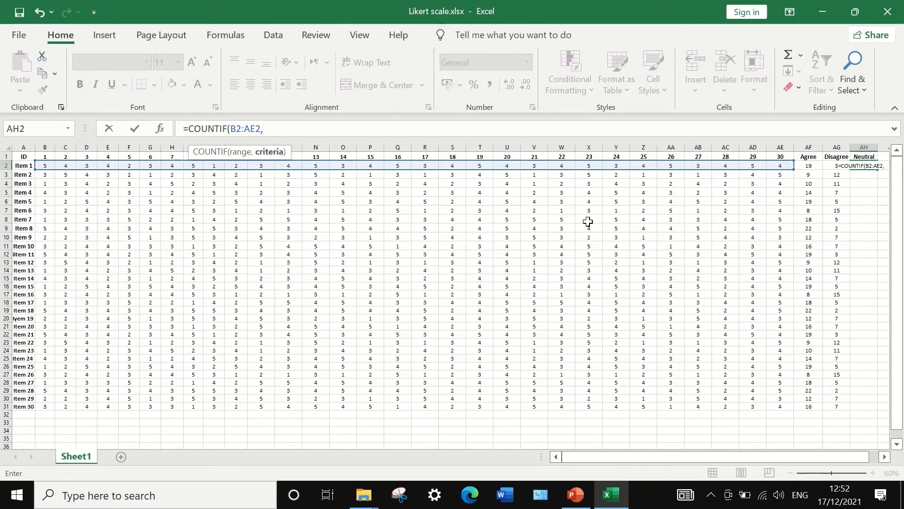
type("3)")
key("Return")
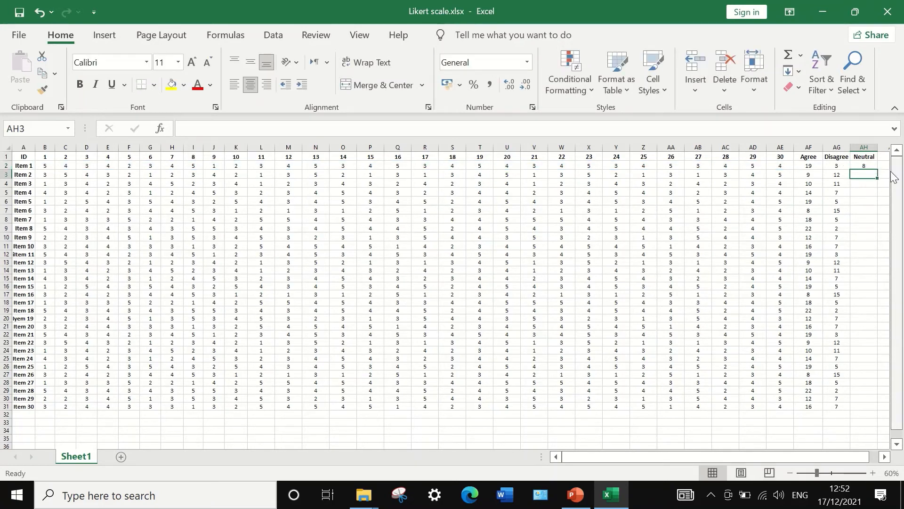
Copy the Neutral formula from AH2 down through AH31 for all 30 items
left_click(864, 167)
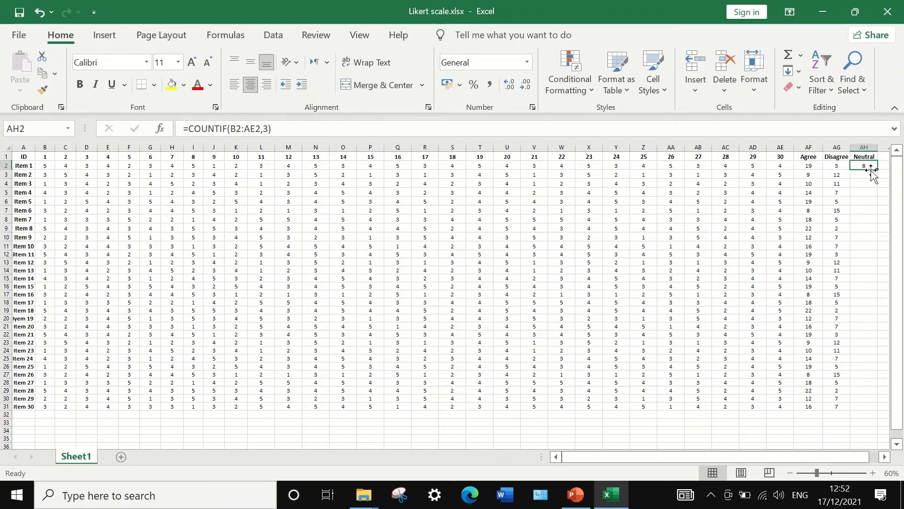
left_click_drag(878, 167, 866, 409)
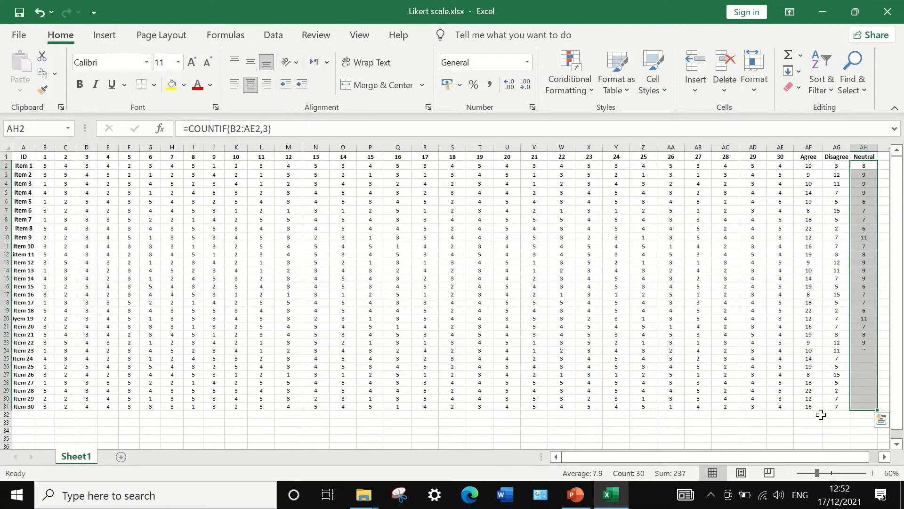
left_click(821, 421)
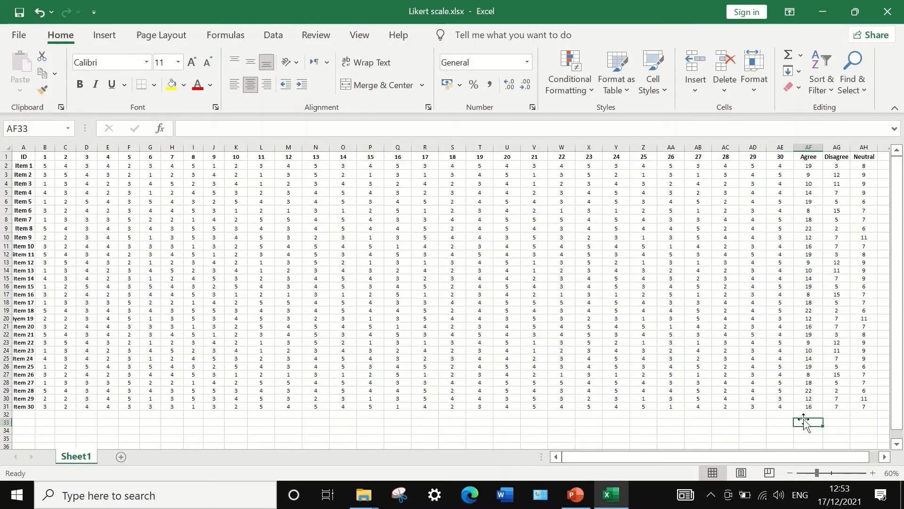
Label cell AI1 "Agree%" in the empty column after Neutral
left_click(885, 456)
left_click(885, 457)
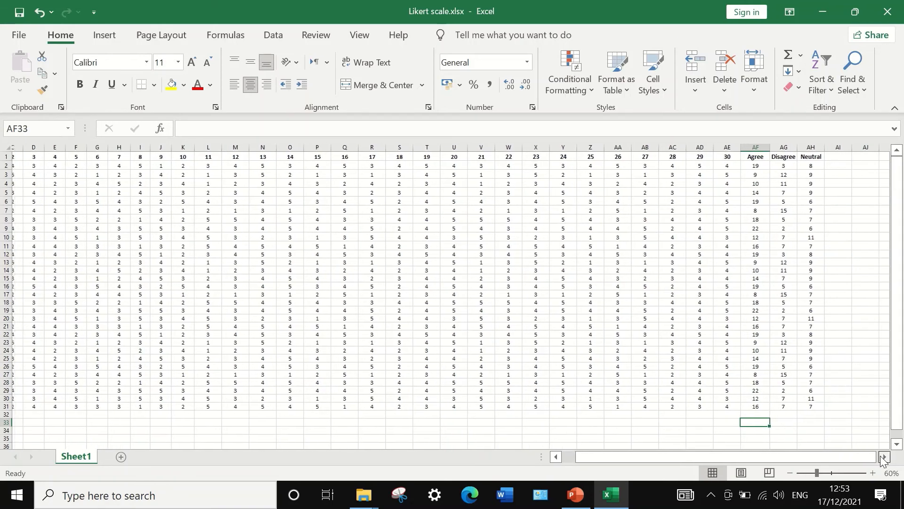
left_click(884, 456)
left_click(825, 157)
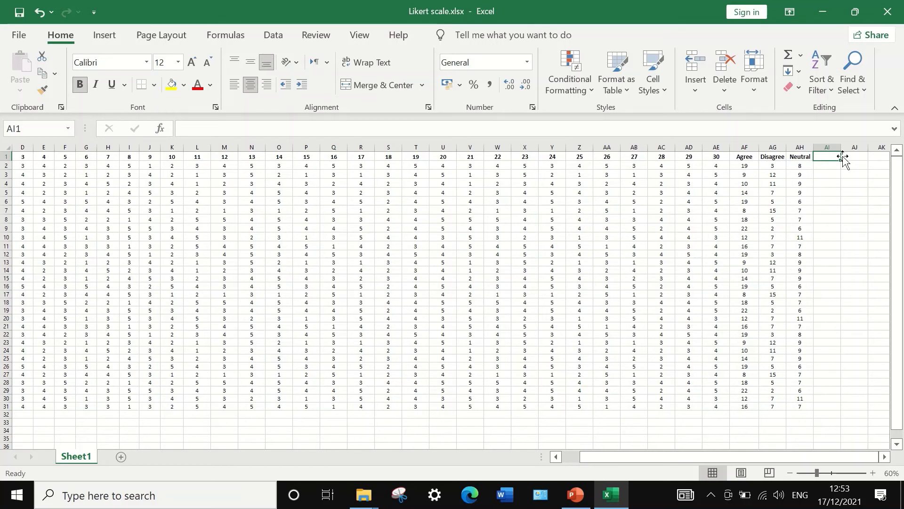
type("Ag")
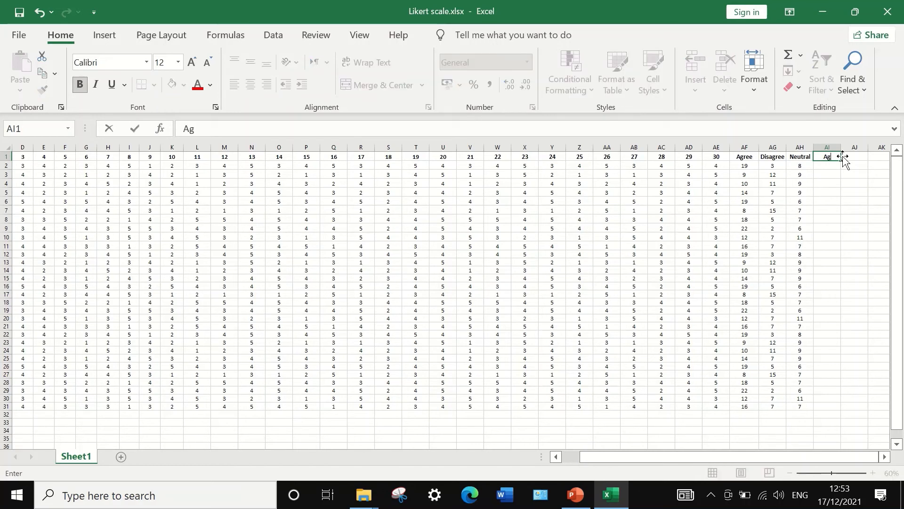
type("ree%")
key("Return")
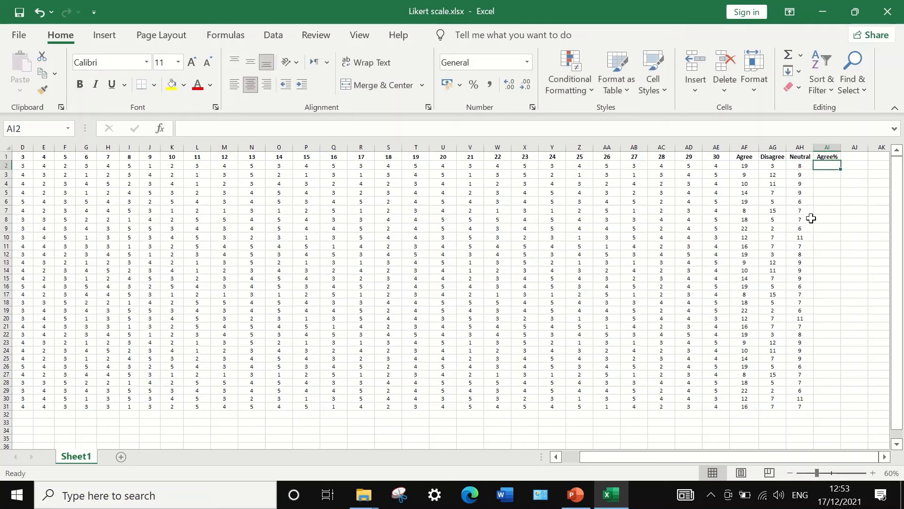
Enter the formula =AF2/30*100 in AI2 to calculate the agree percentage for Item 1
type("=")
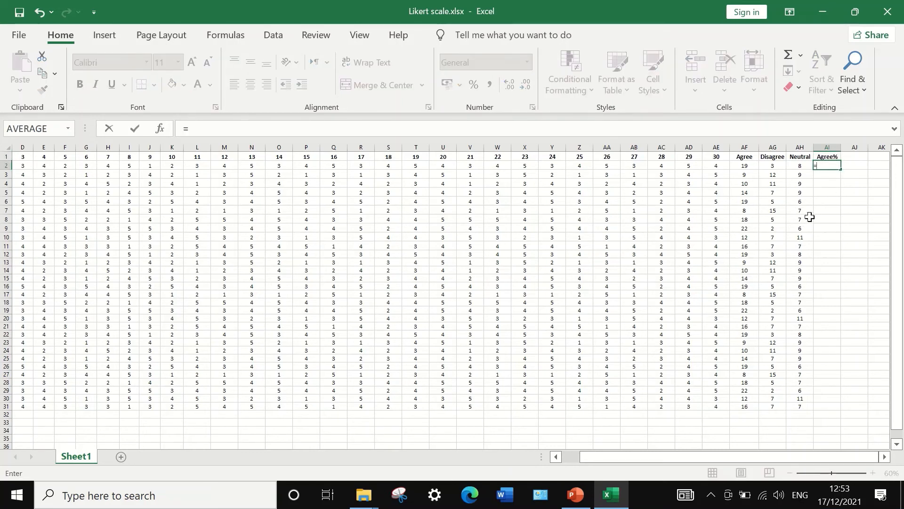
left_click(742, 166)
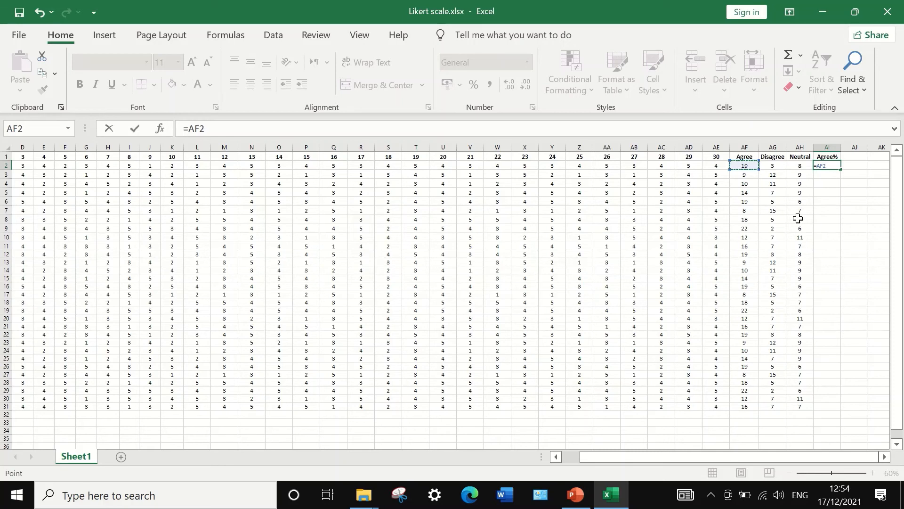
type("/30*100")
key("Return")
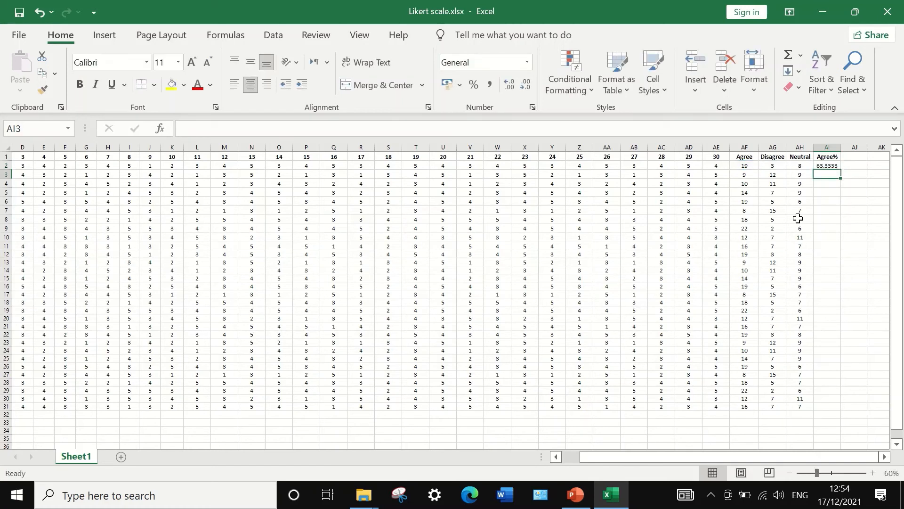
Format the AI2 percentage to show no decimals and copy it down through AI31
left_click(828, 166)
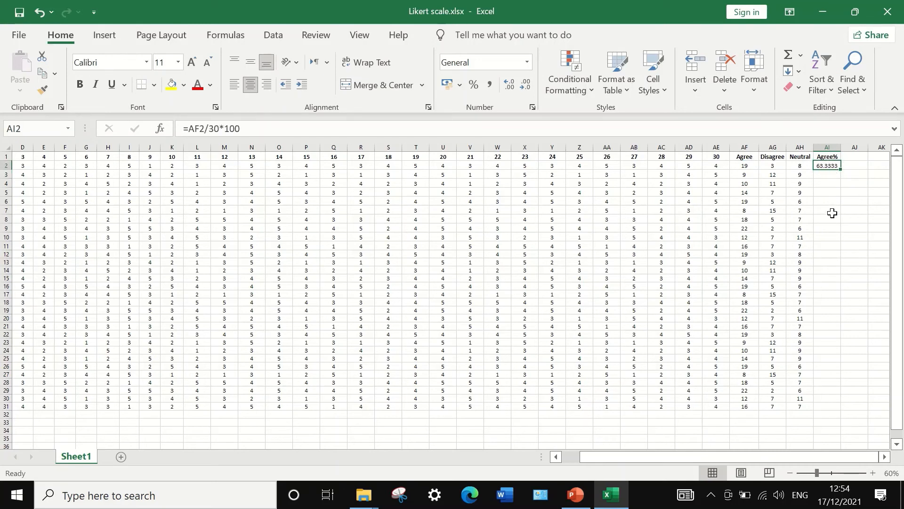
left_click(525, 85)
left_click(526, 85)
left_click(526, 85)
left_click_drag(840, 168, 843, 169)
left_click_drag(840, 169, 832, 411)
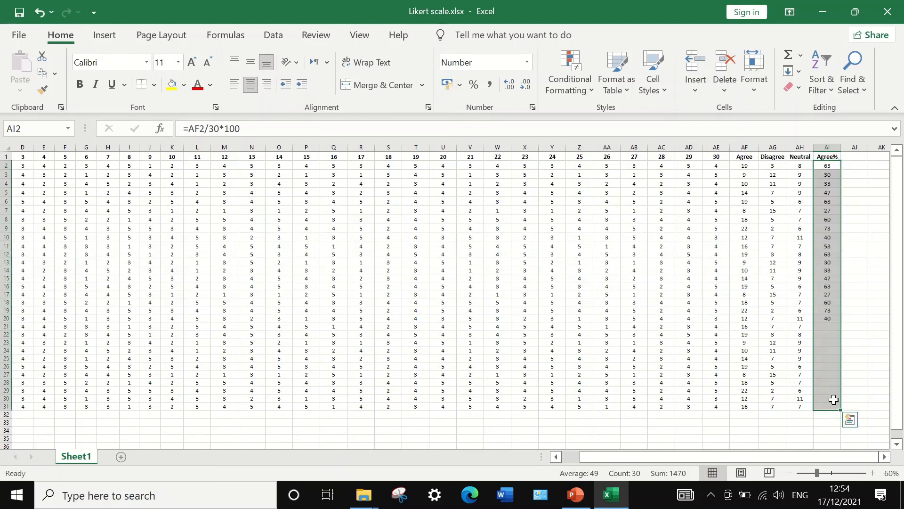
left_click(866, 212)
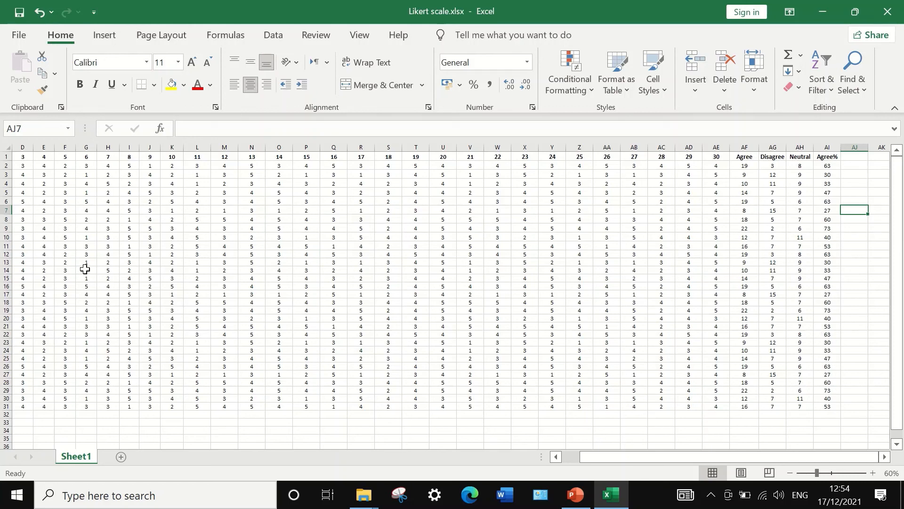
Select the empty header cell AJ1 beside the Agree% column
left_click_drag(676, 454, 555, 441)
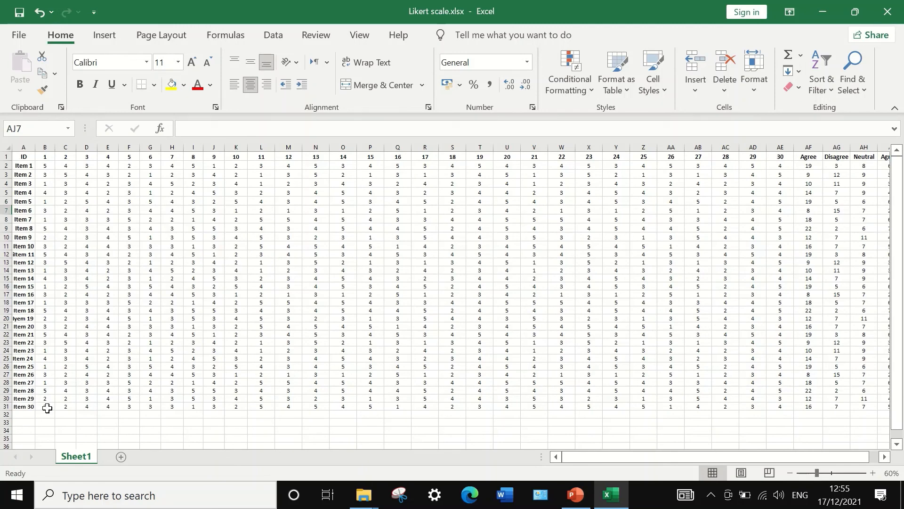
left_click_drag(709, 453, 823, 448)
left_click(884, 457)
scroll(829, 211, "right", 3)
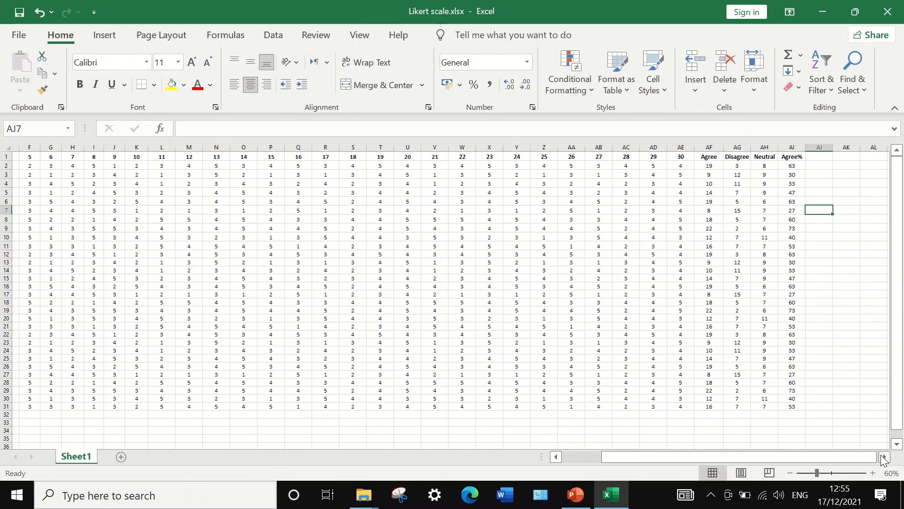
left_click(815, 157)
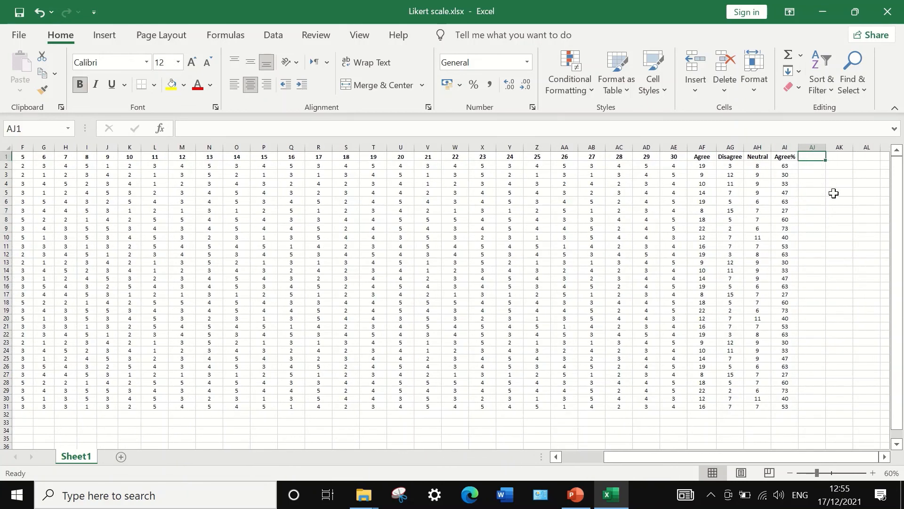